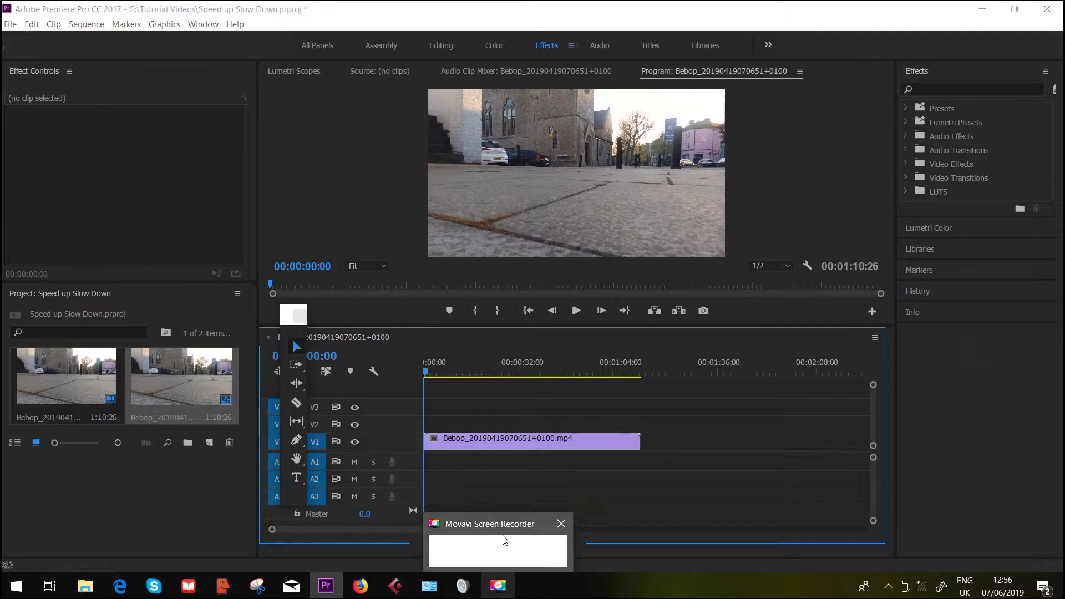
Step: Trim the Bebop clip's start to 00:00:19:13, removing the opening footage, and move the clip to the sequence start
click(581, 476)
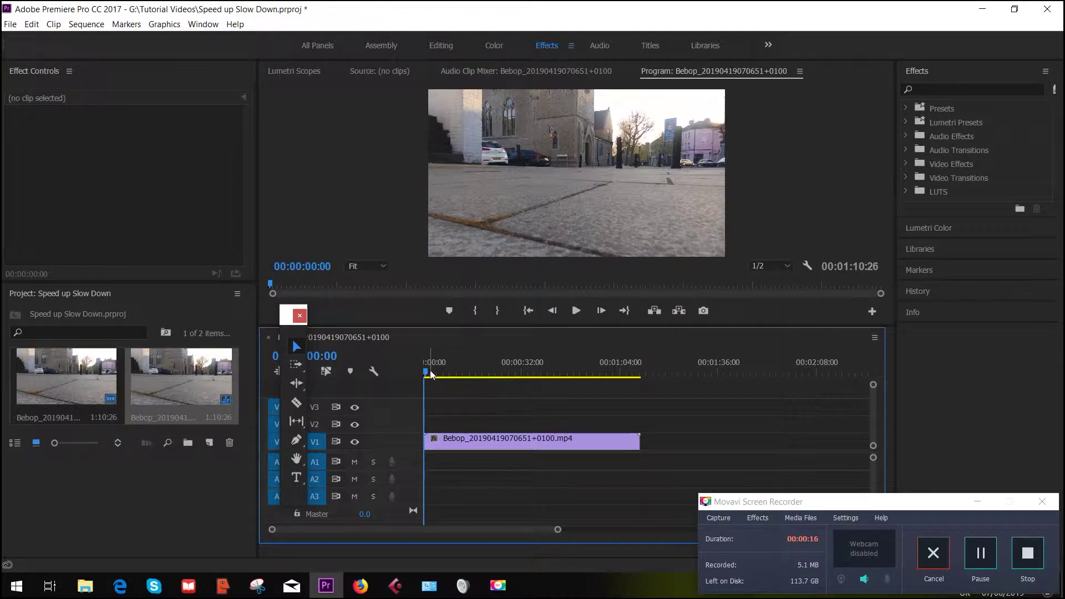
key(space)
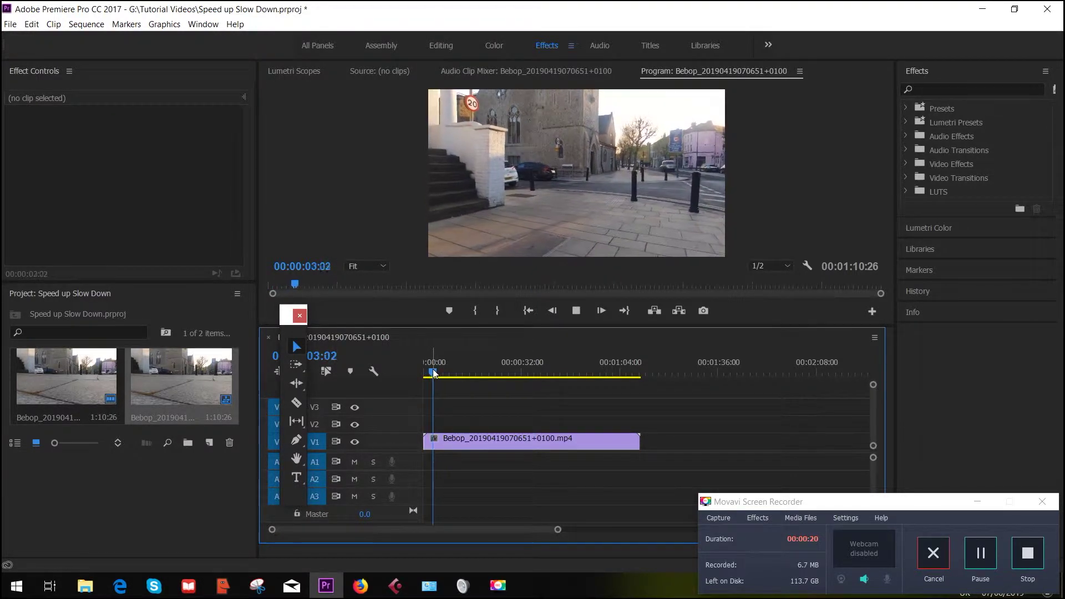
click(453, 373)
drag(458, 373, 483, 371)
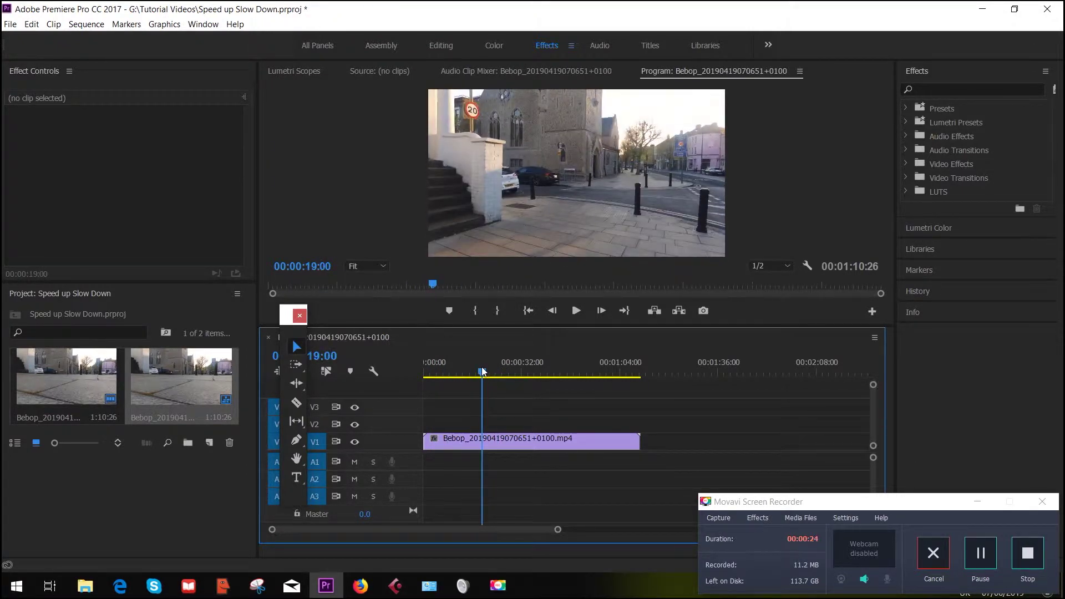
click(433, 444)
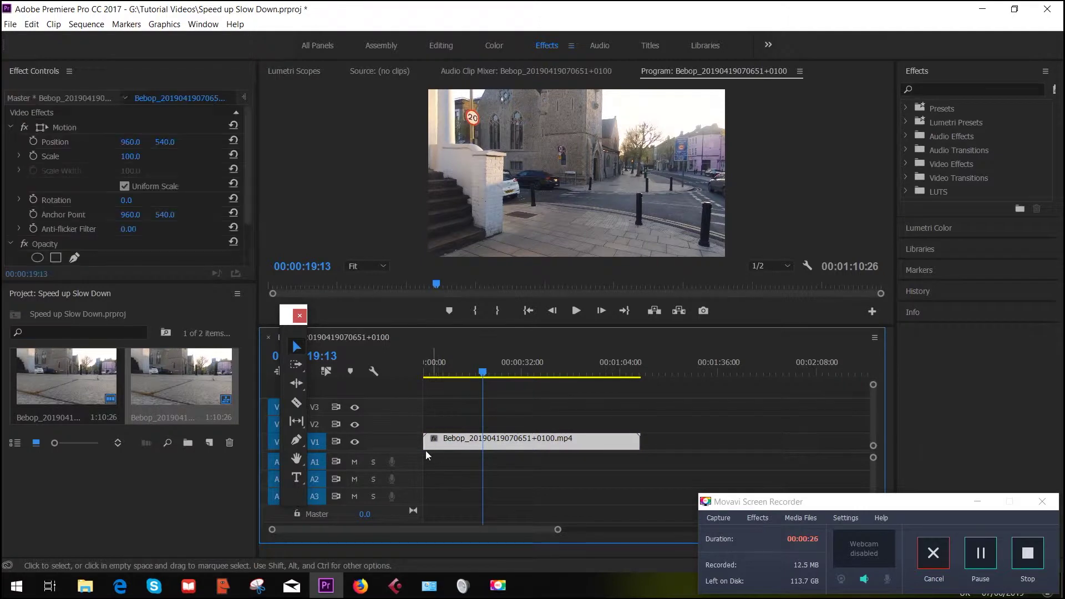
drag(433, 444, 461, 442)
click(455, 376)
drag(455, 375, 387, 384)
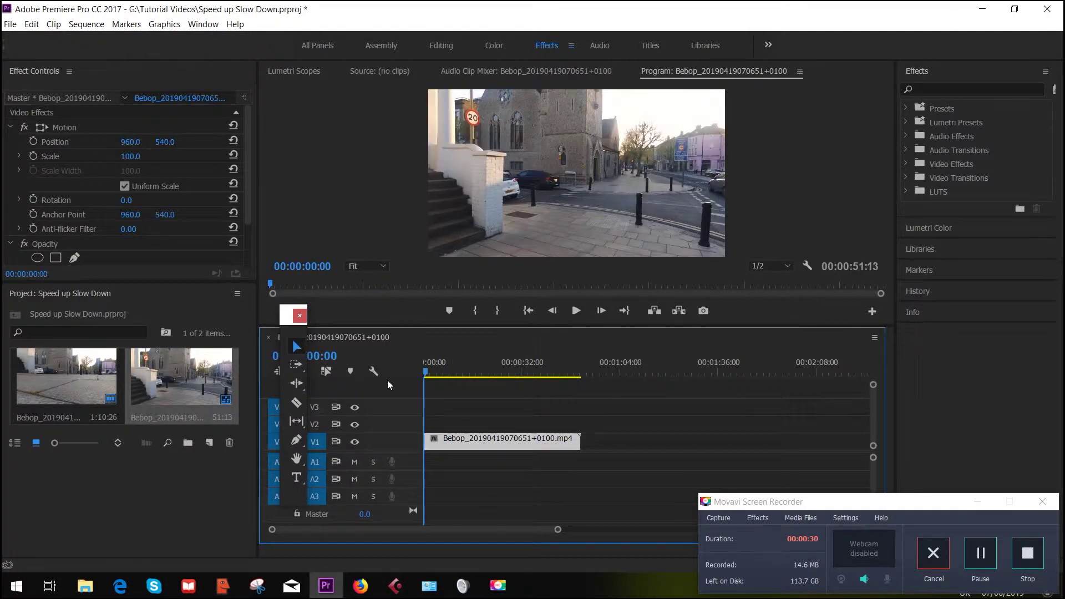
Step: Review the footage and trim the end of the clip to 00:00:27:24
key(space)
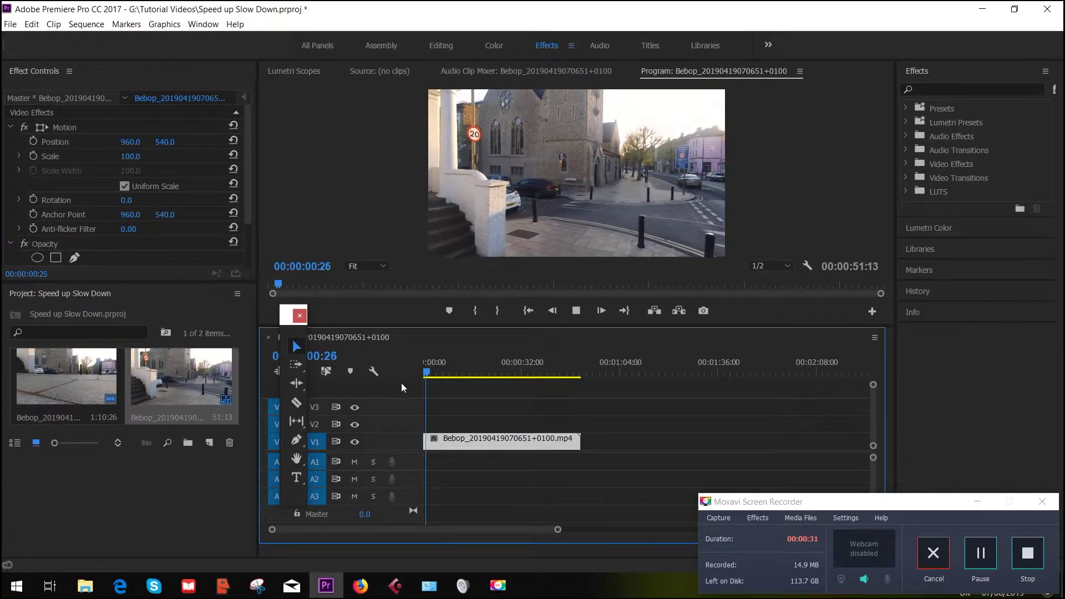
click(445, 372)
drag(450, 377, 492, 386)
drag(575, 441, 511, 441)
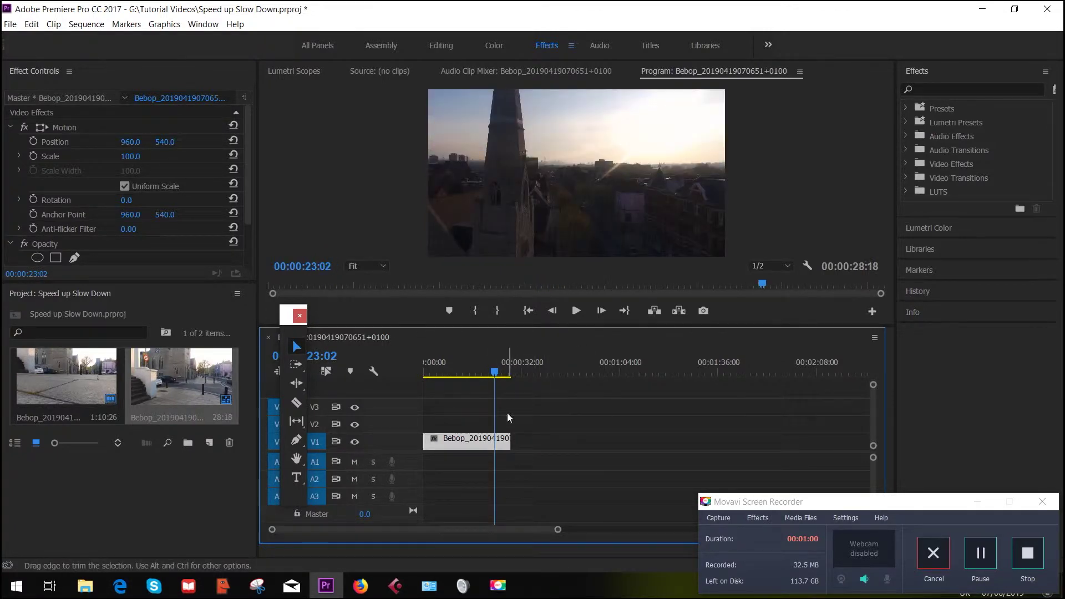
drag(495, 373, 509, 373)
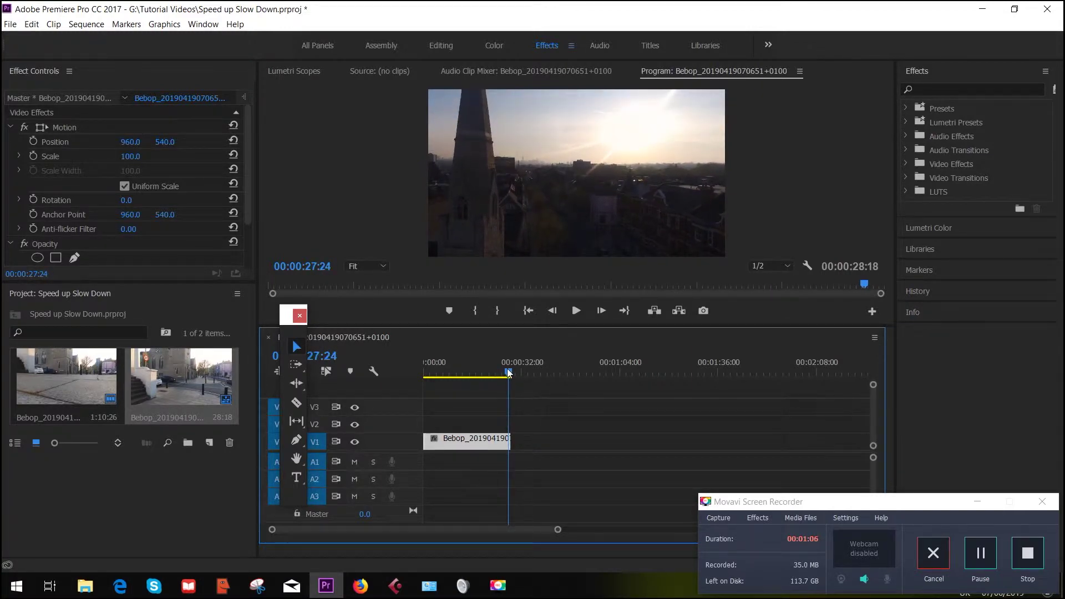
drag(504, 442, 508, 443)
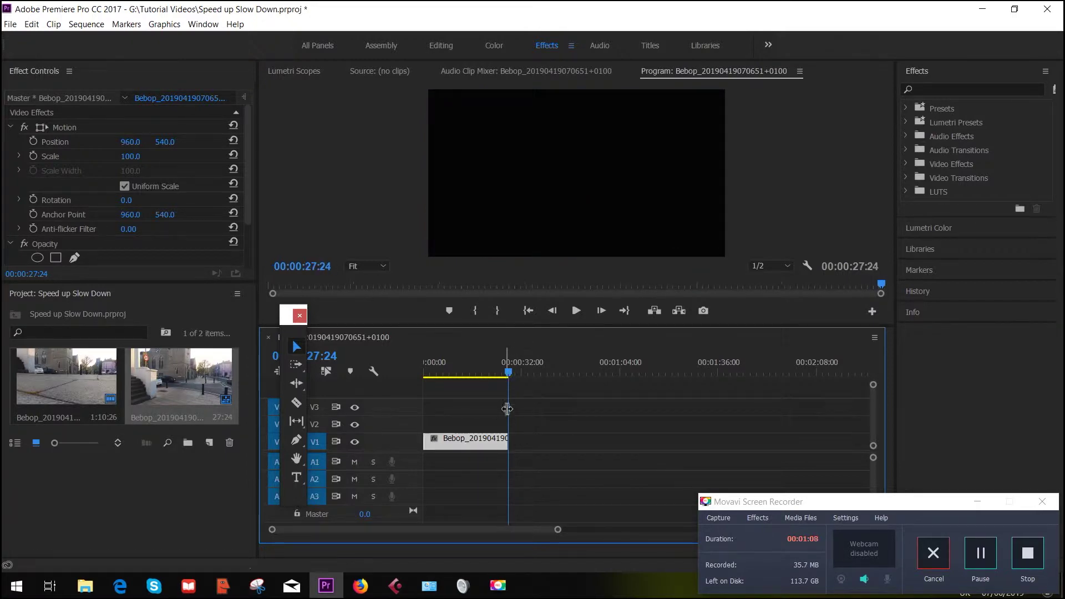
Step: Split the clip with the Razor tool at 00:00:03:12 and 00:00:23:15 to make three segments
drag(509, 380, 435, 385)
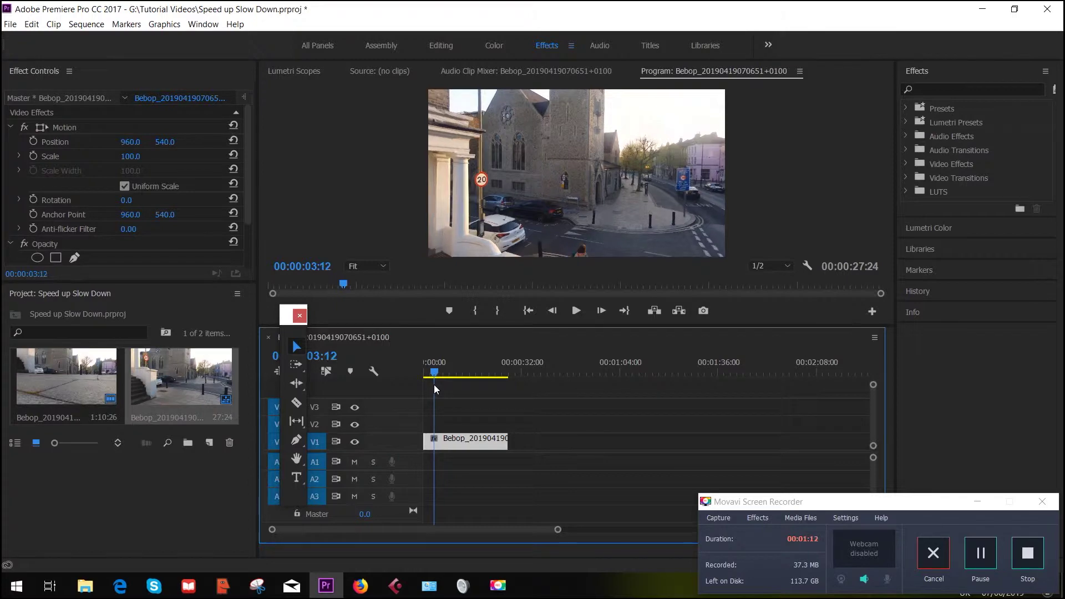
click(296, 403)
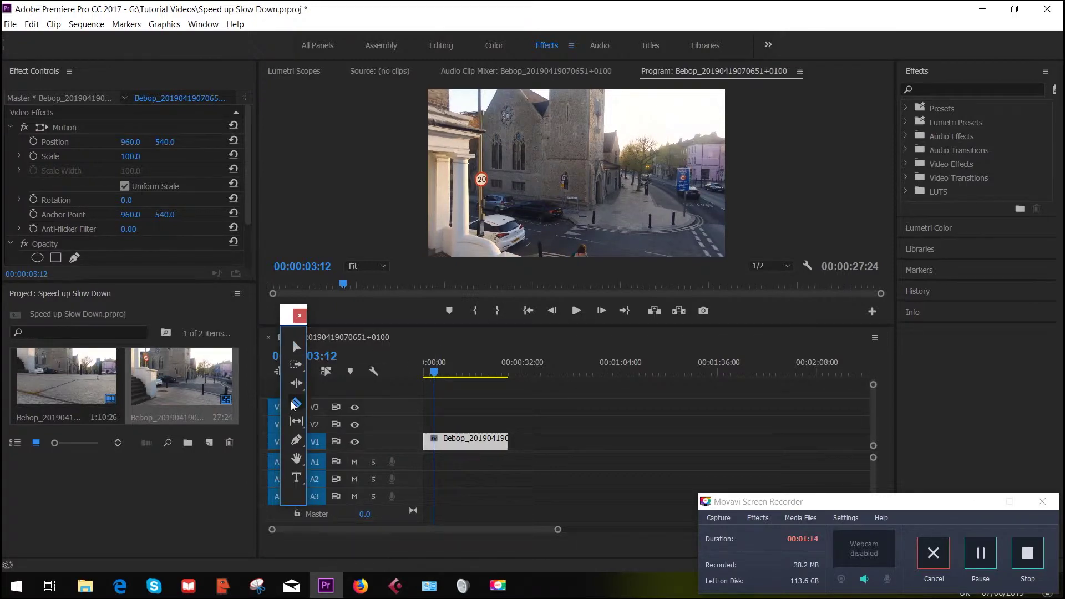
click(436, 441)
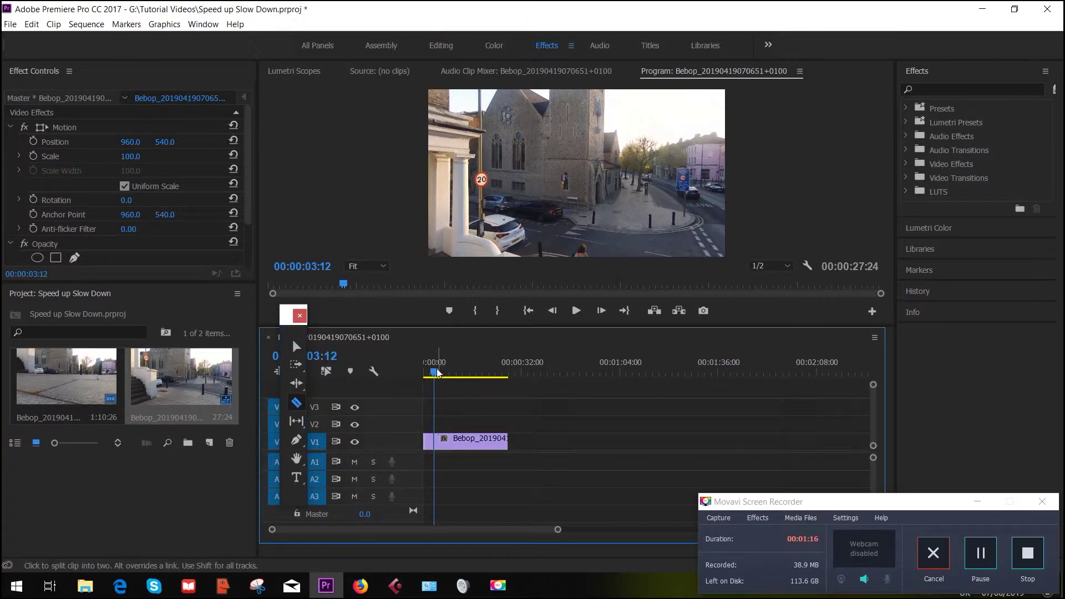
drag(440, 371, 498, 372)
click(499, 436)
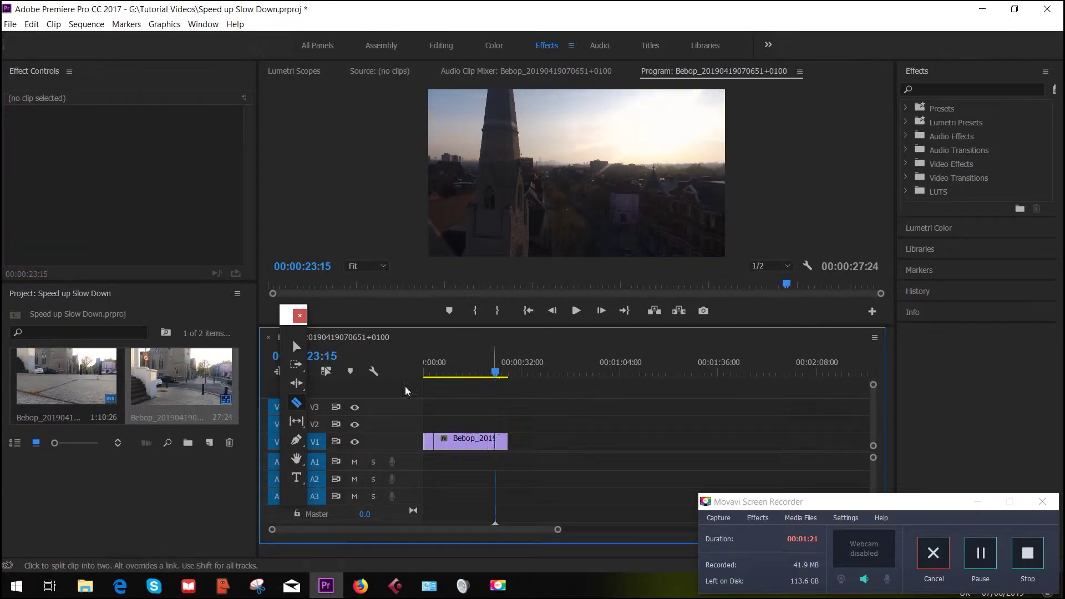
Step: Speed up the middle segment of the clip to 1000%
click(295, 347)
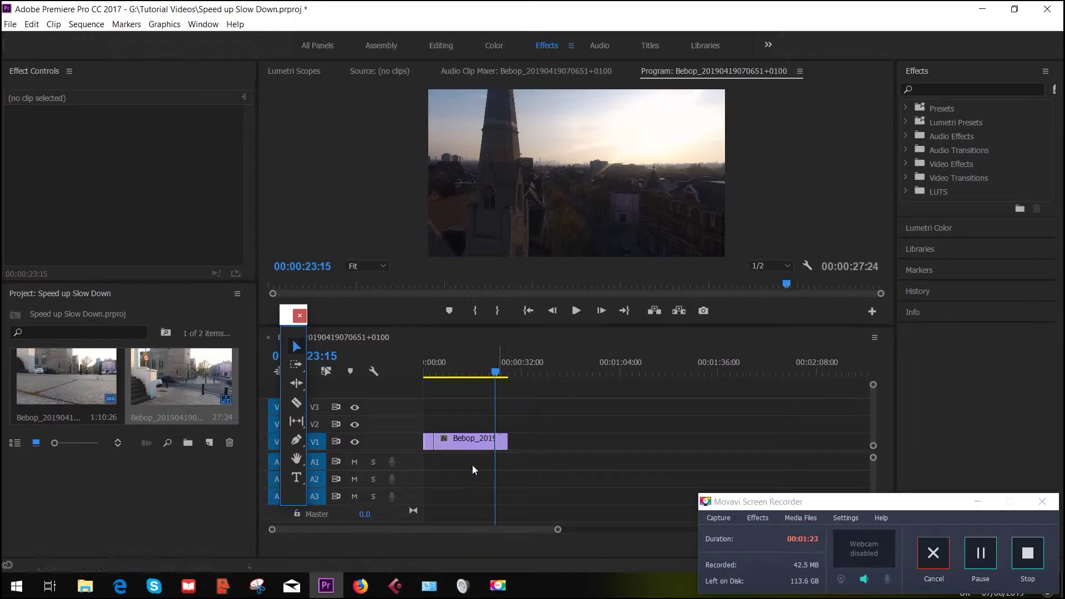
click(453, 439)
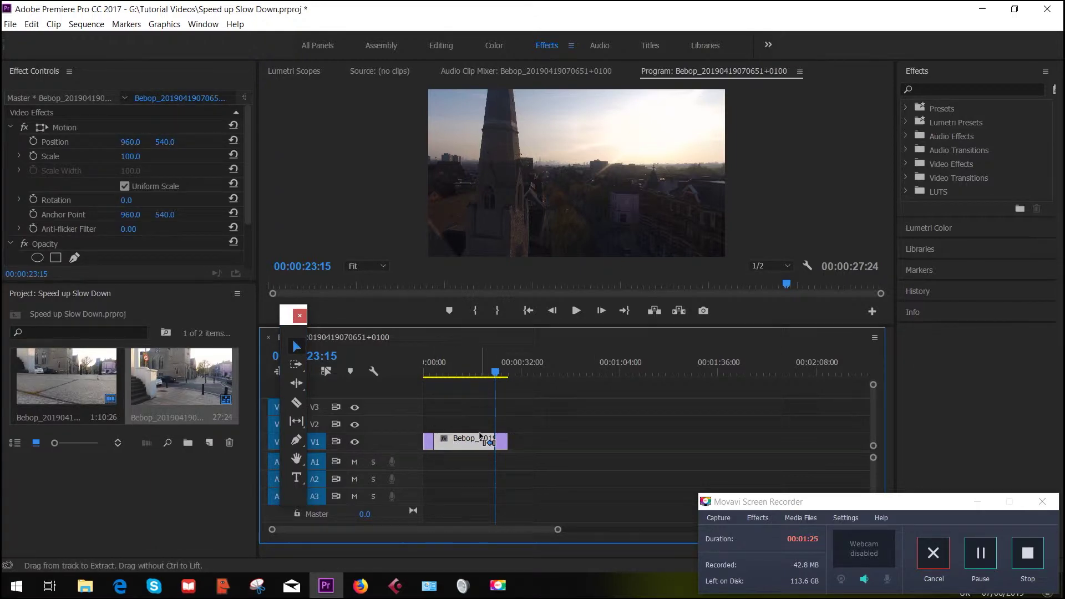
right_click(478, 443)
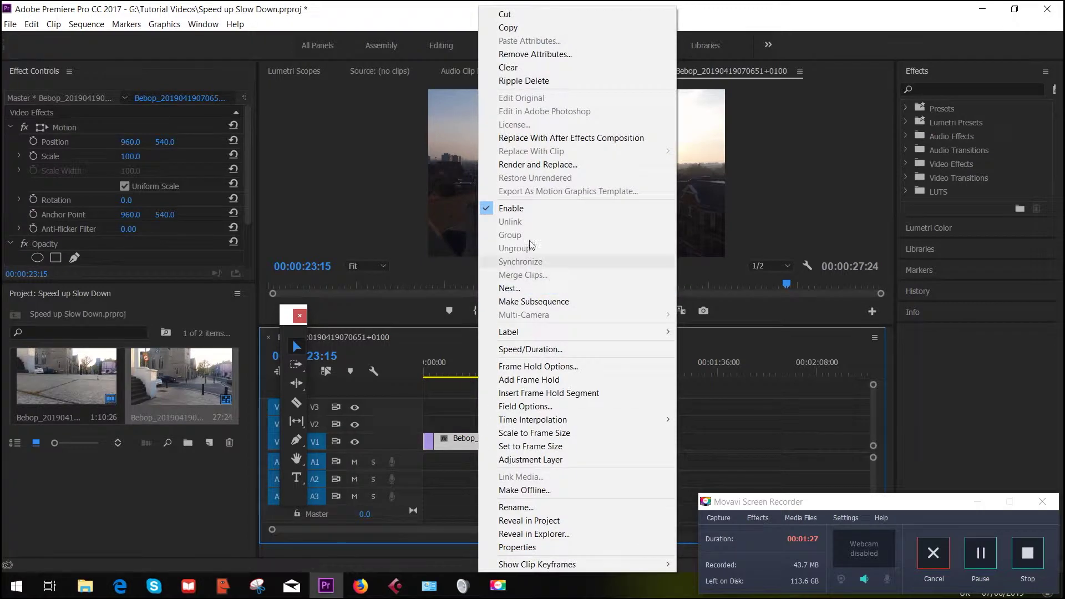
click(528, 350)
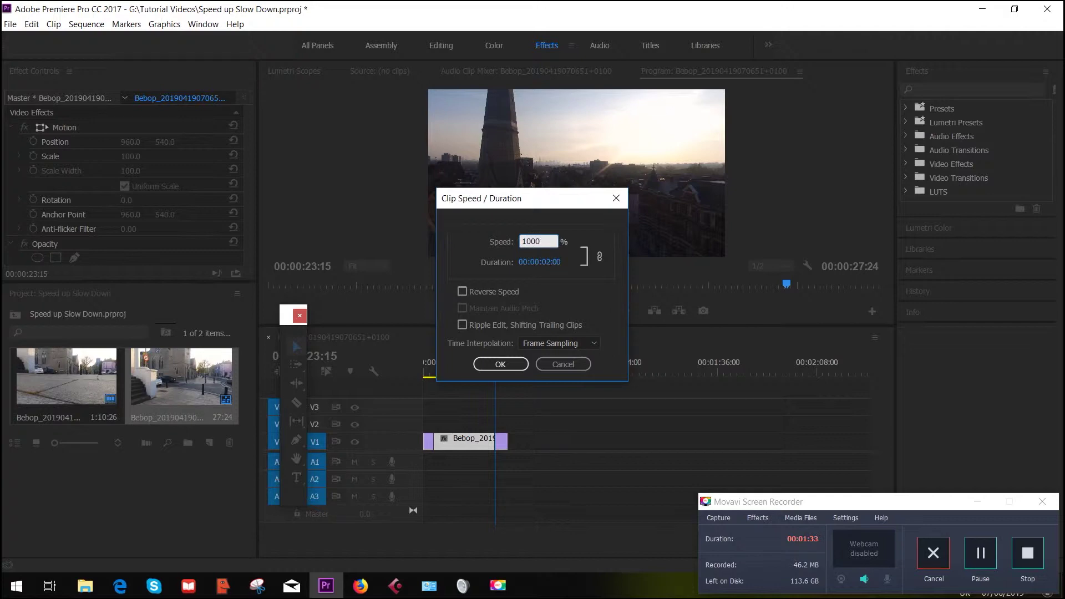
key(Return)
Step: Close the gap by moving the last segment against the sped-up one, and slow it to 55% speed
drag(504, 444, 448, 444)
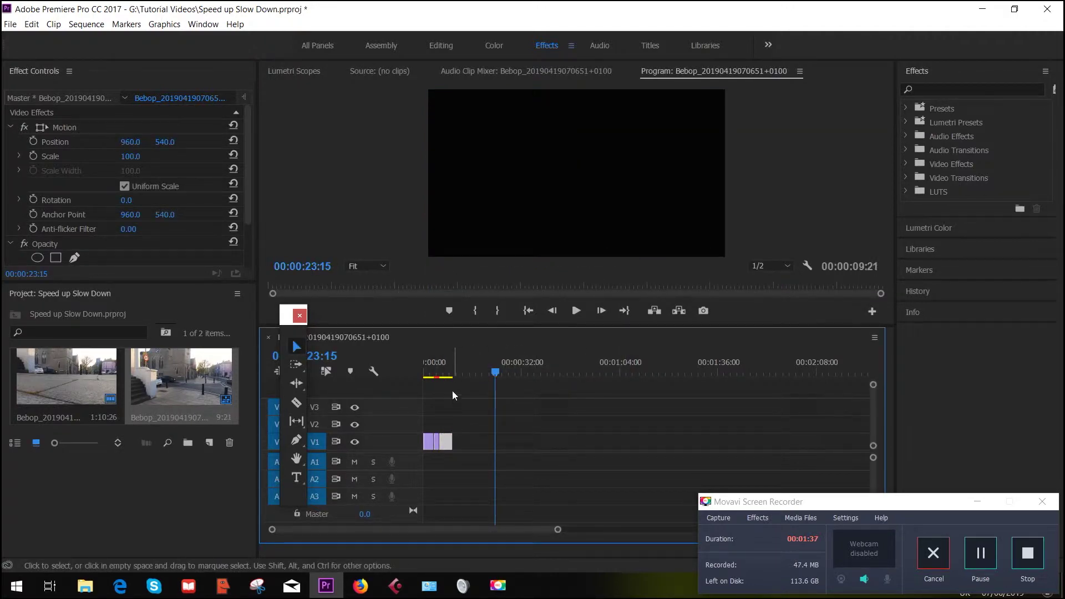
click(444, 372)
right_click(444, 441)
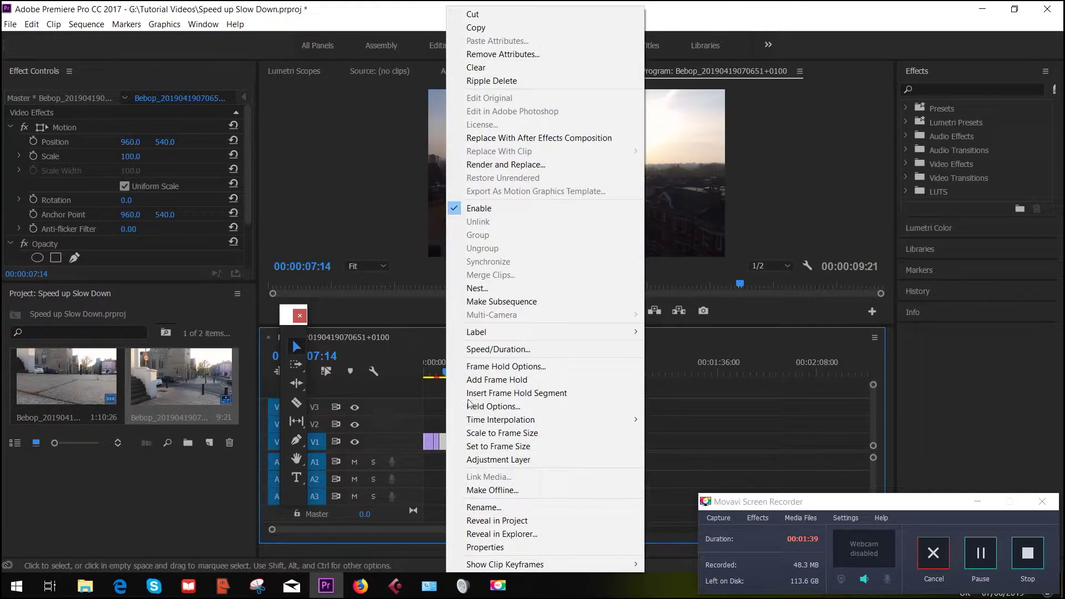
click(498, 349)
text(55)
key(Return)
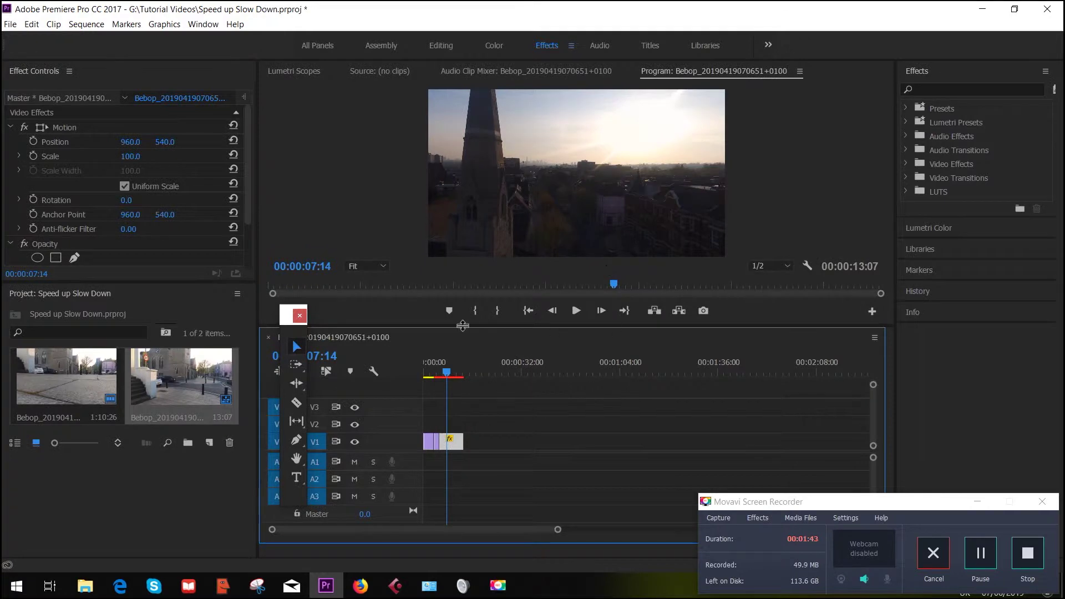
Step: Render the sequence from its start and play back the speed changes
drag(448, 373, 414, 374)
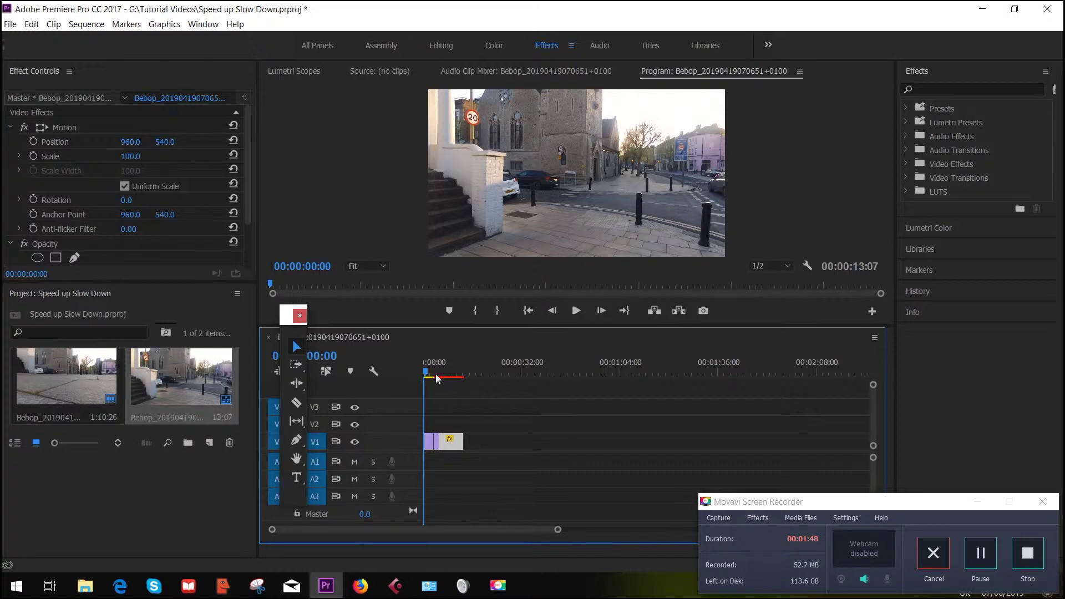
drag(518, 363, 412, 368)
click(88, 23)
click(100, 69)
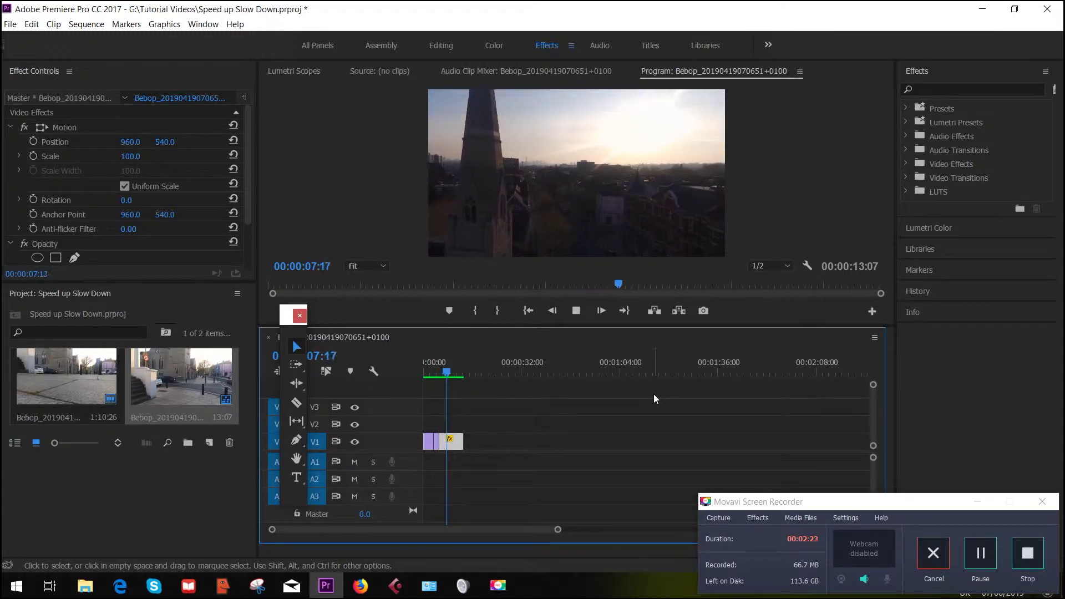
Step: Trim the end of the slowed last segment to 00:00:08:17
key(space)
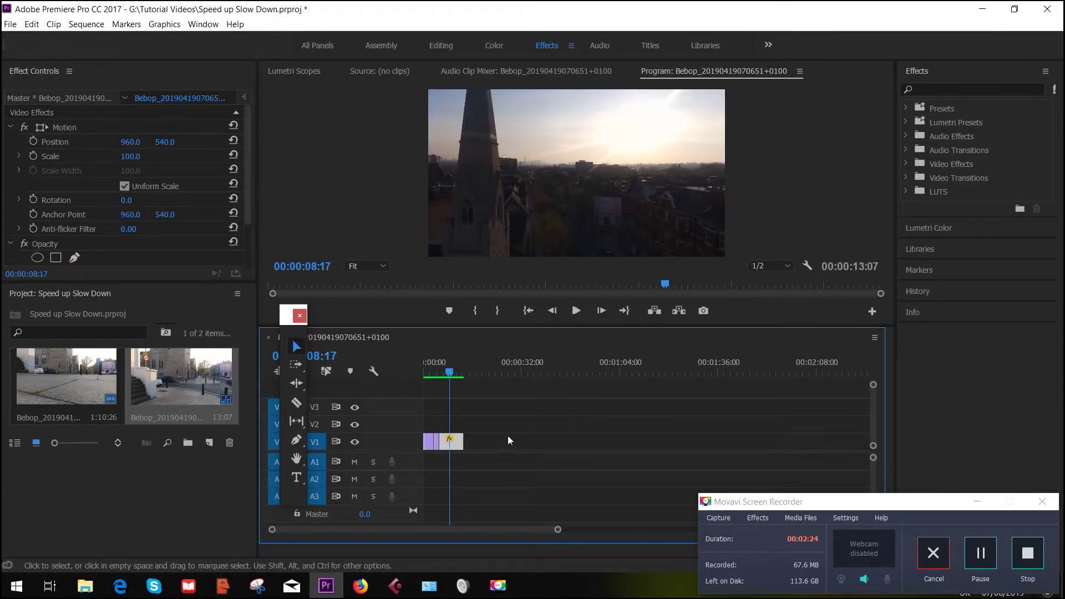
drag(452, 441, 449, 441)
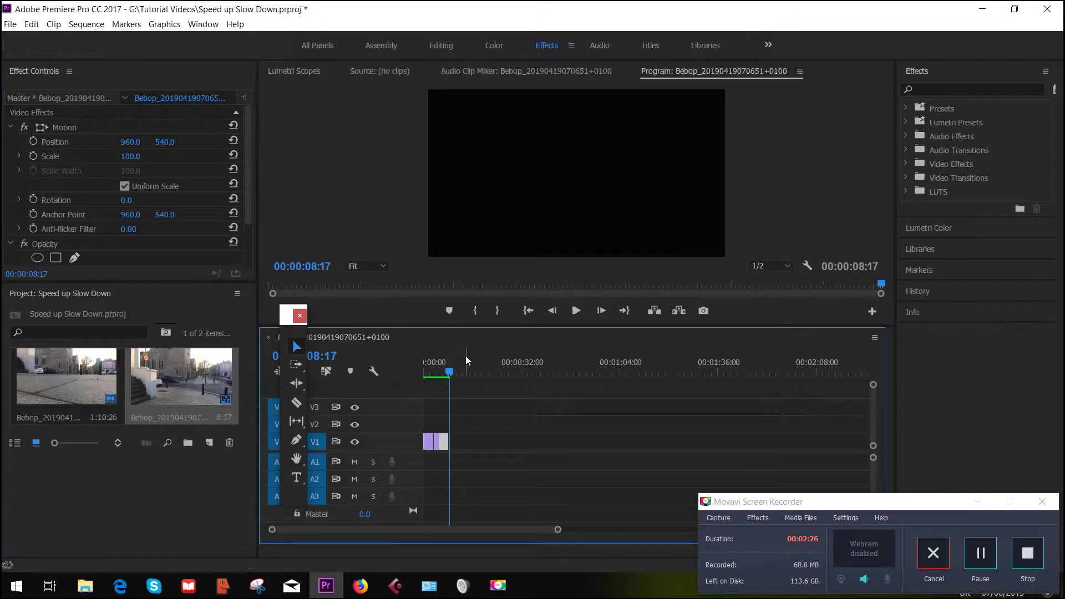
click(437, 377)
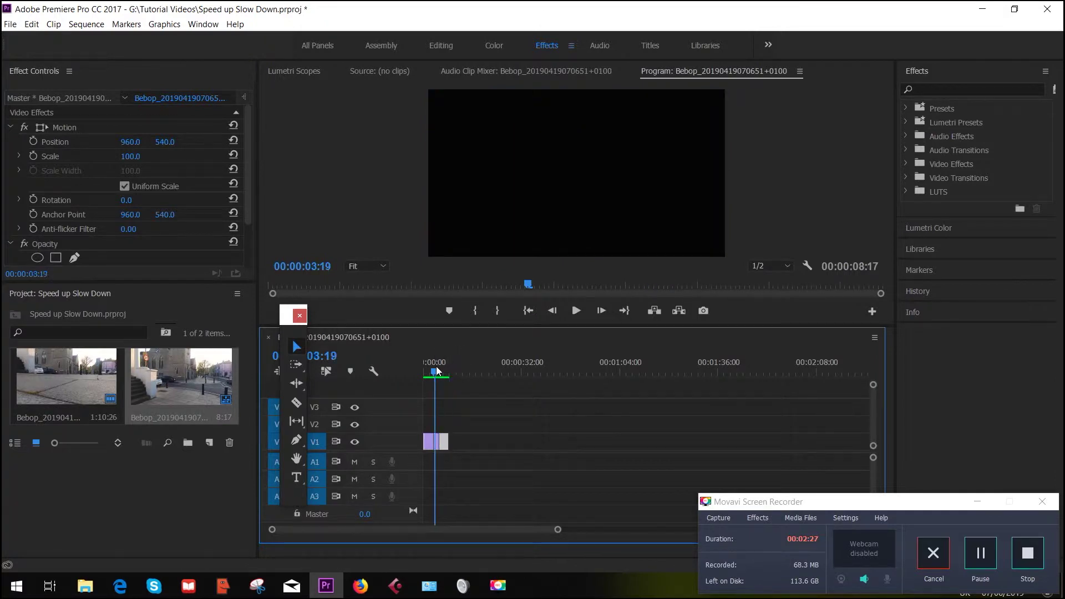
Step: Add an Additive Dissolve between the sped-up middle segment and the slowed last segment, with a duration of 4 frames
click(938, 88)
text(add)
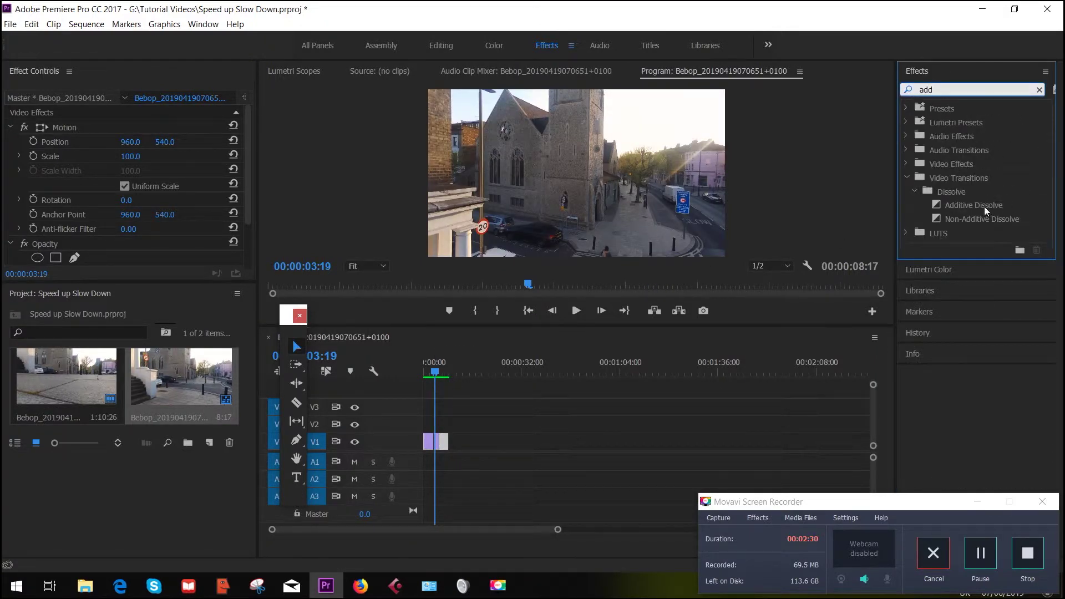
drag(975, 205, 505, 417)
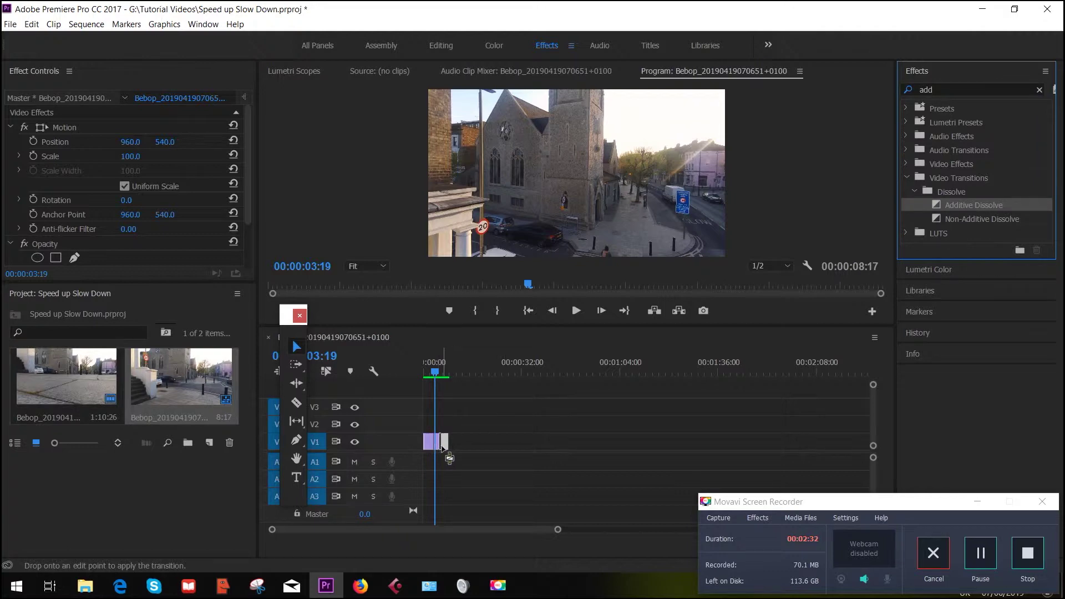
drag(442, 446, 441, 443)
double_click(441, 442)
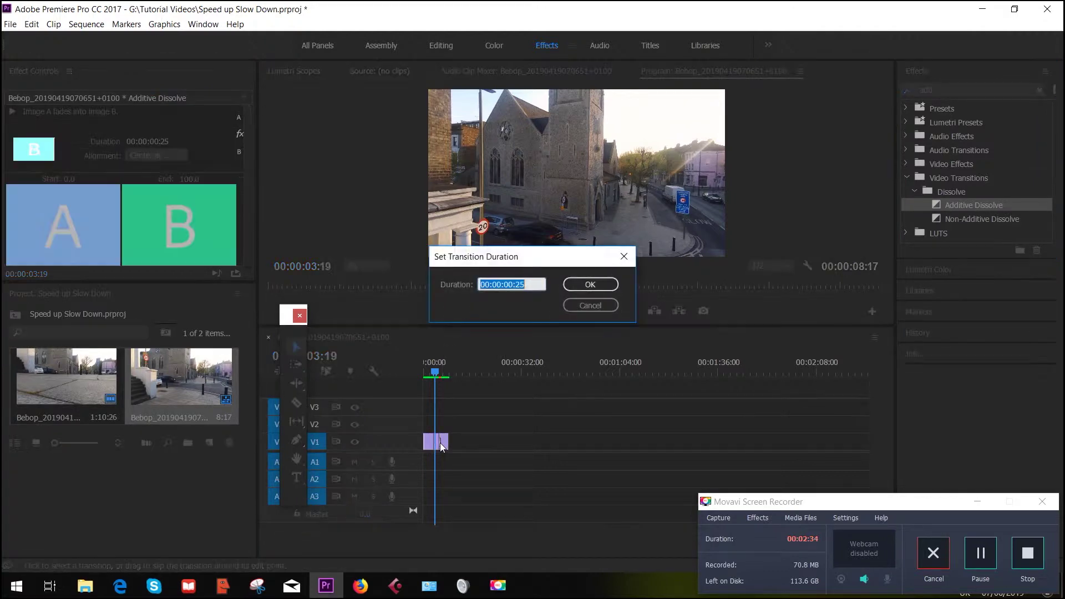
text(4)
key(Return)
Step: Render the sequence with the new dissolve and play back the transition
drag(556, 529, 456, 543)
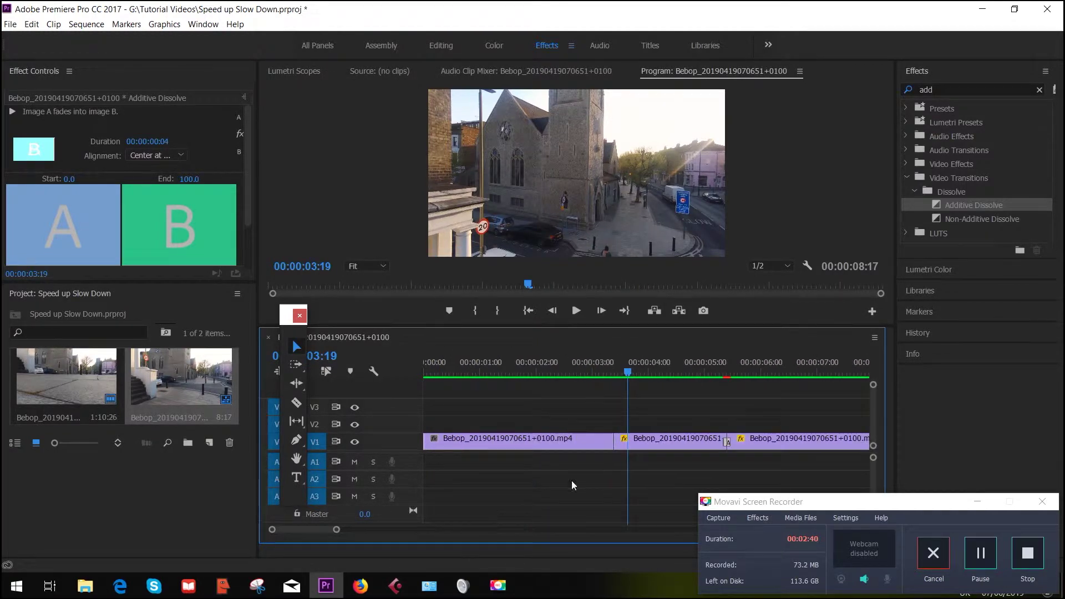
double_click(727, 442)
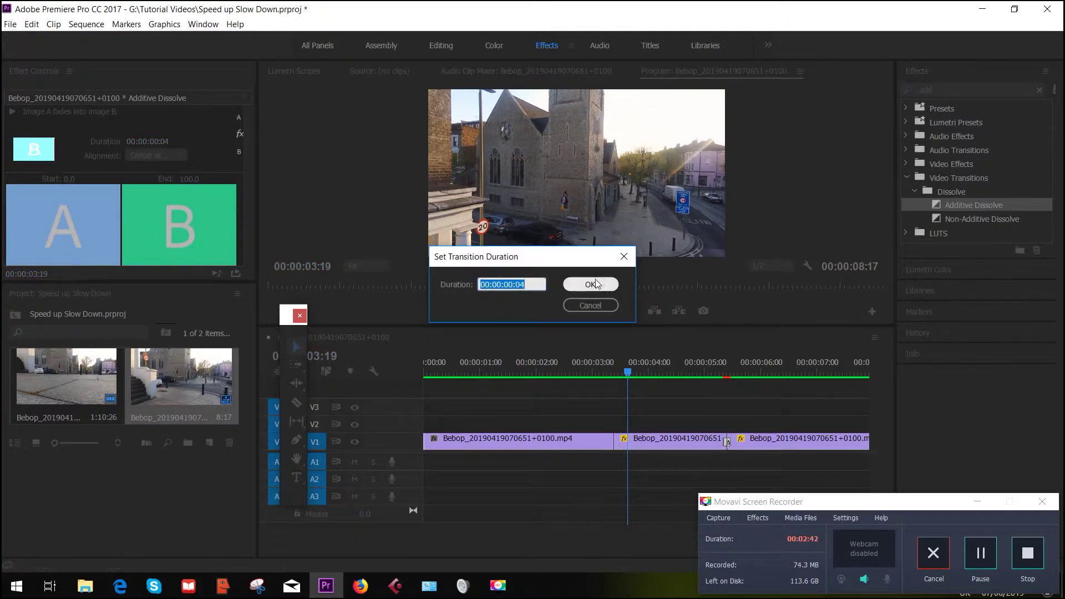
click(588, 303)
click(88, 25)
click(125, 71)
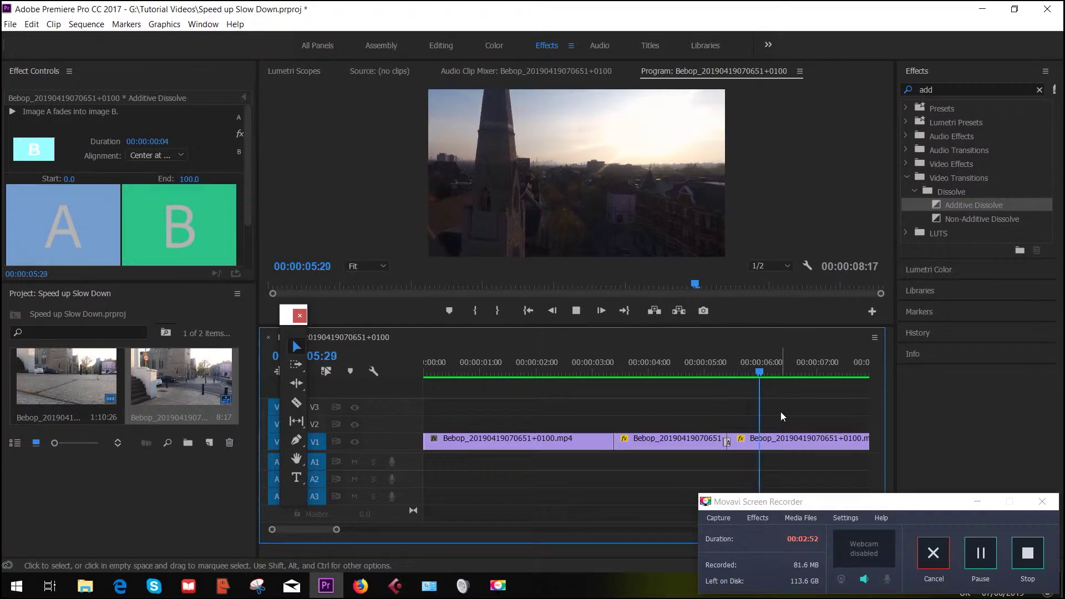
key(space)
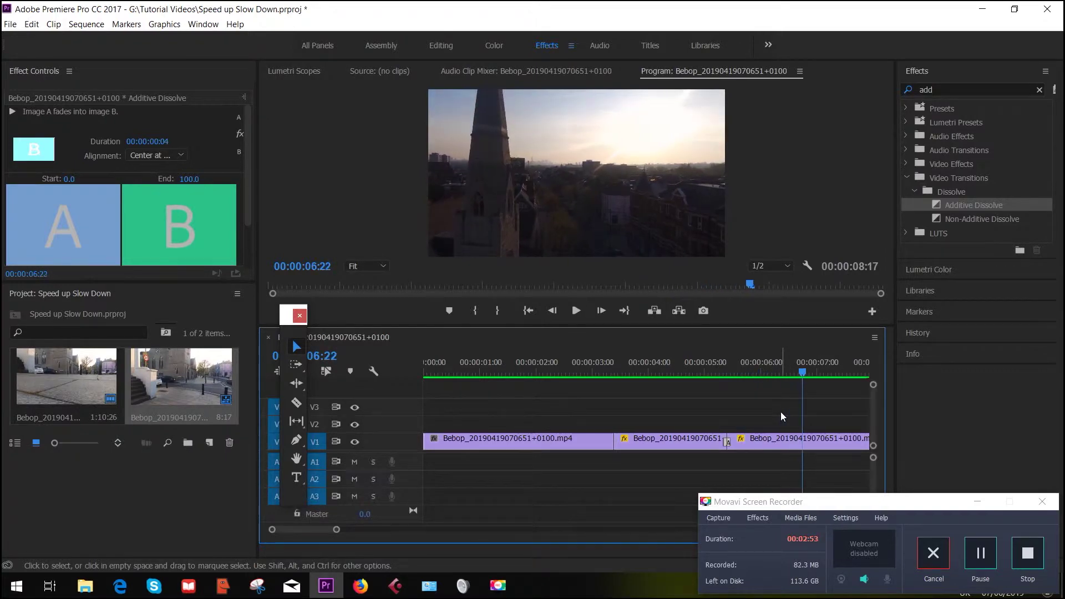
Step: Set the Additive Dissolve's duration to 15 frames, then re-render the sequence and play it back
double_click(728, 442)
text(15)
key(Return)
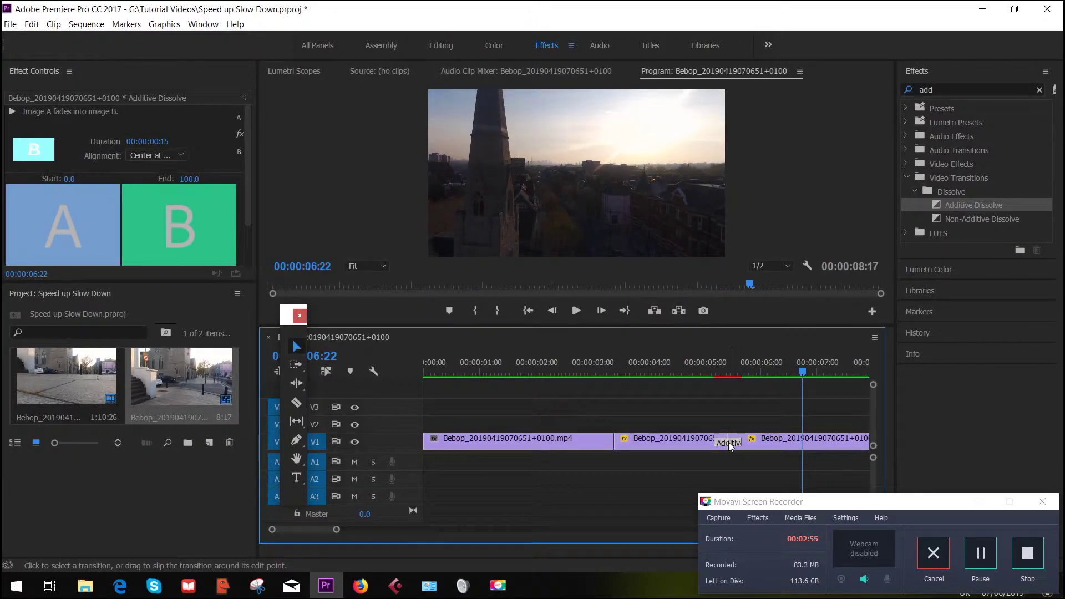
click(86, 23)
click(102, 69)
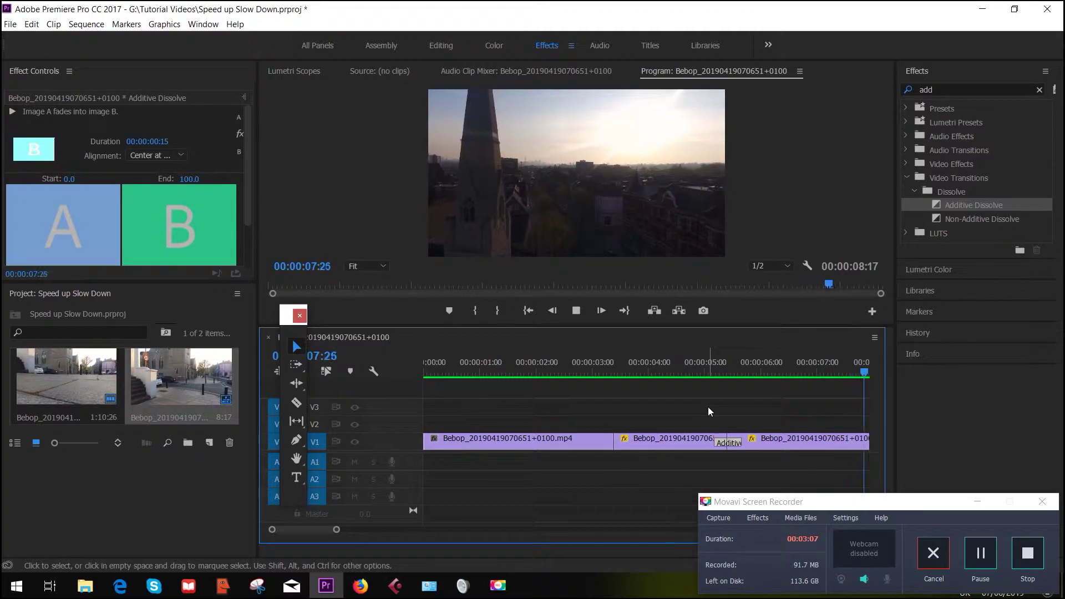
key(space)
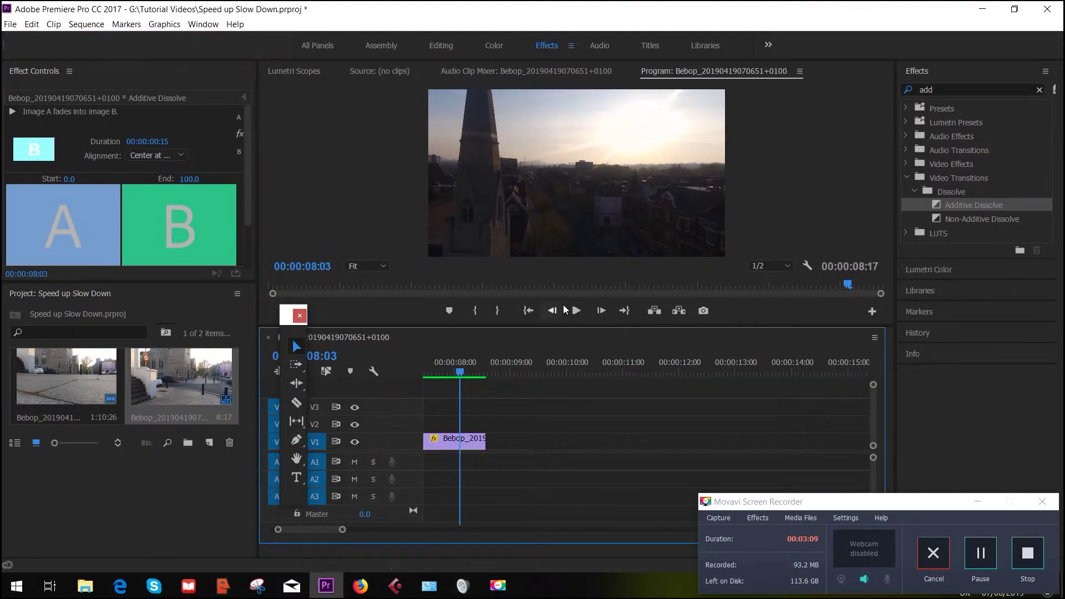
Step: Slide the Additive Dissolve slightly later over the cut between the sped-up middle segment and the slowed last segment
key(space)
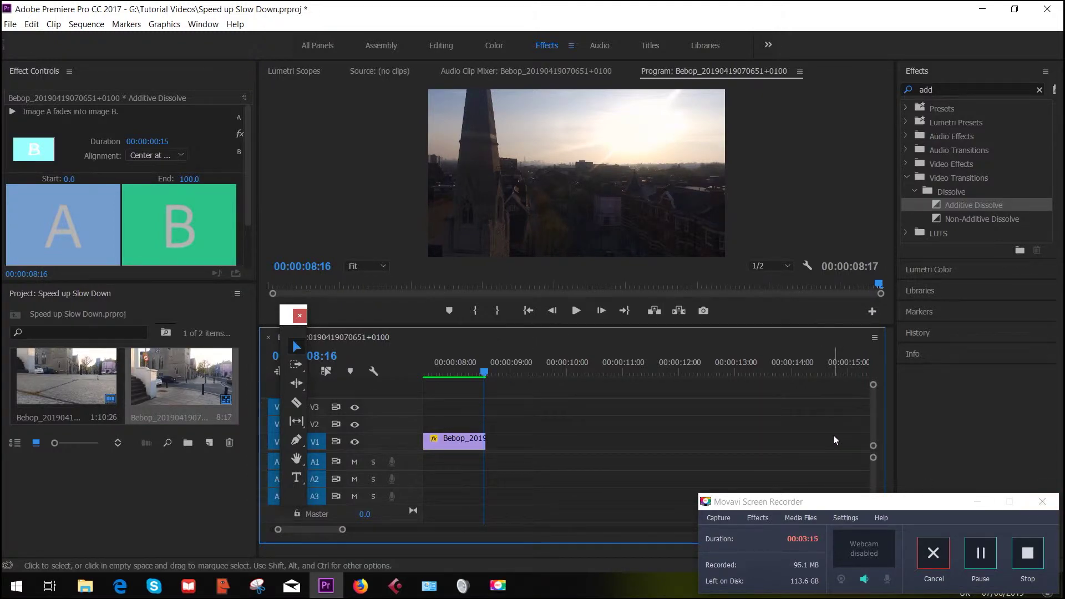
drag(484, 371, 333, 397)
drag(610, 442, 618, 444)
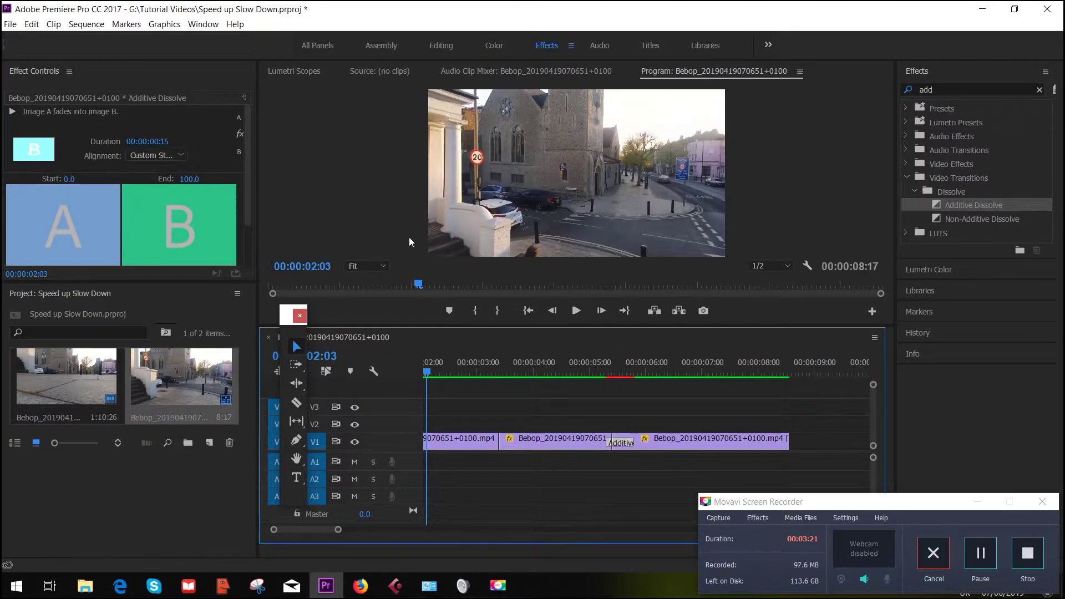
Step: Render the sequence from In to Out with the shifted dissolve and play back the speed change
click(76, 25)
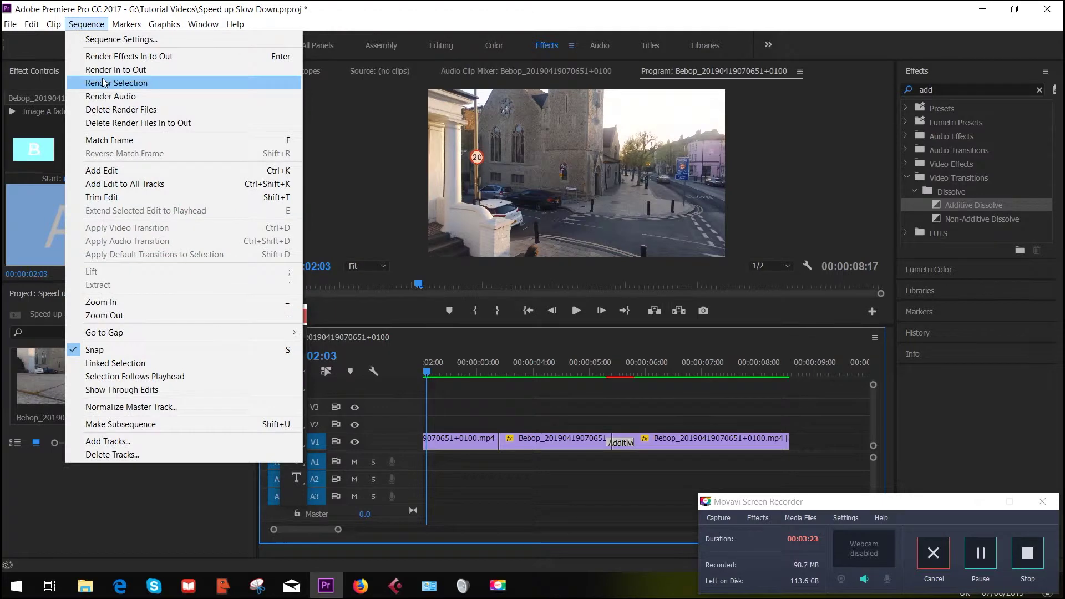
click(111, 70)
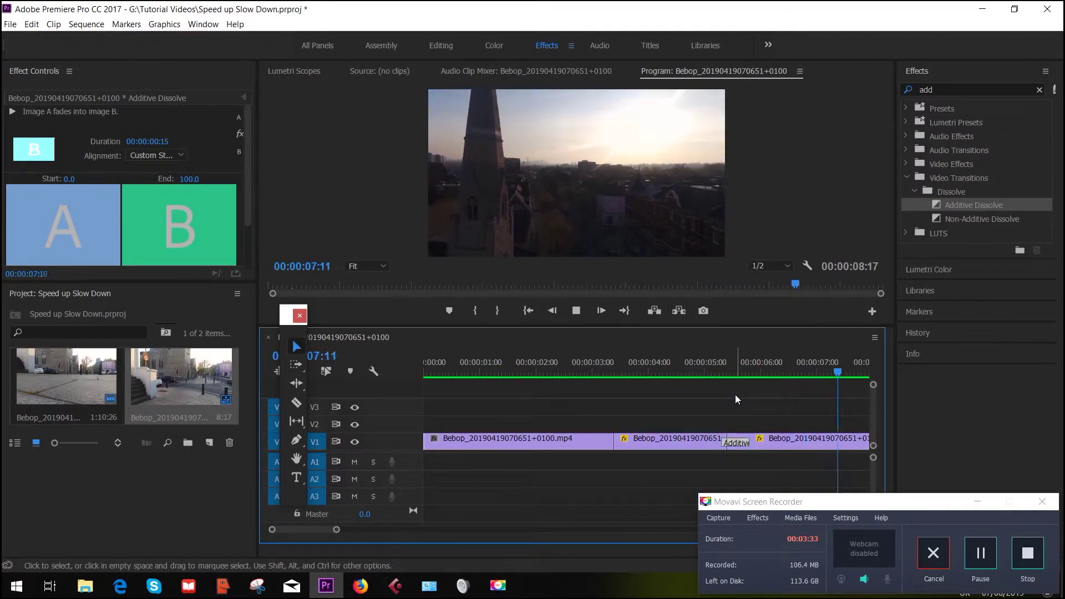
key(space)
key(j)
key(j)
key(k)
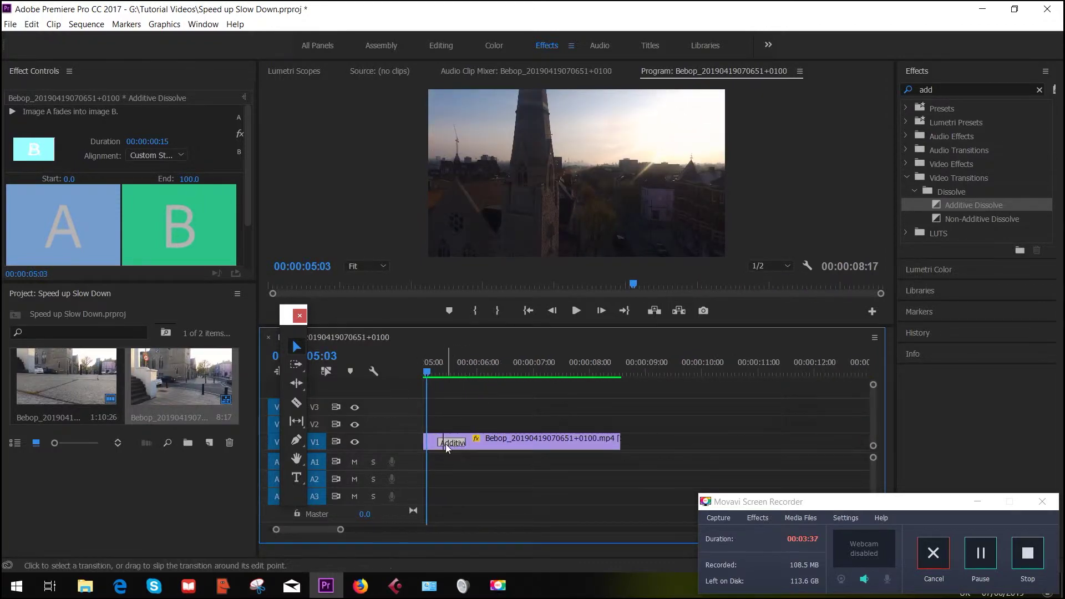
Step: Move the Additive Dissolve further into the slowed last segment so that it starts about one frame before the cut
drag(445, 444, 453, 456)
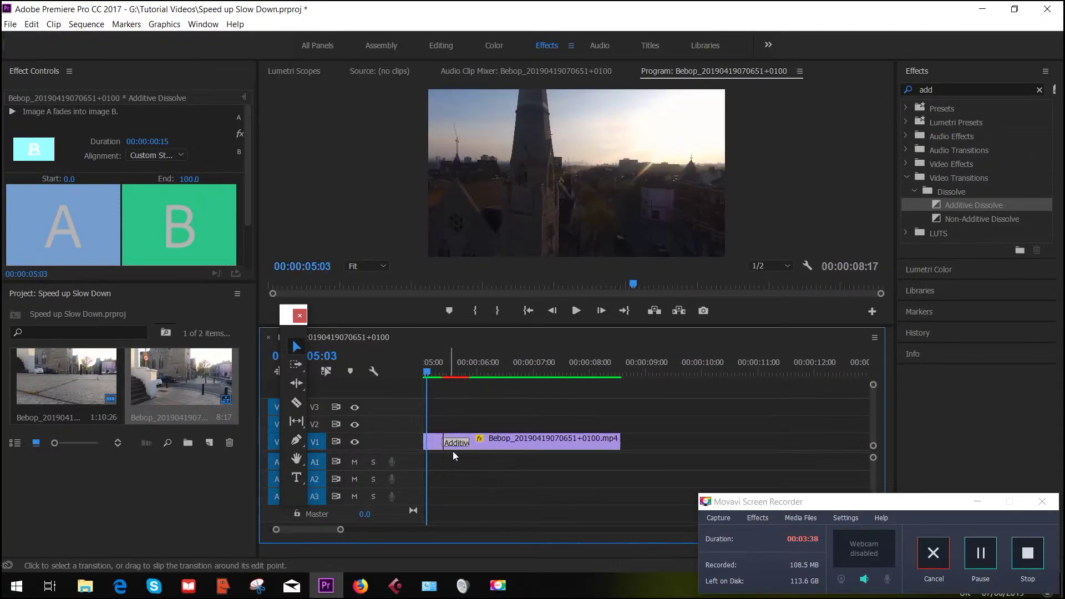
click(977, 501)
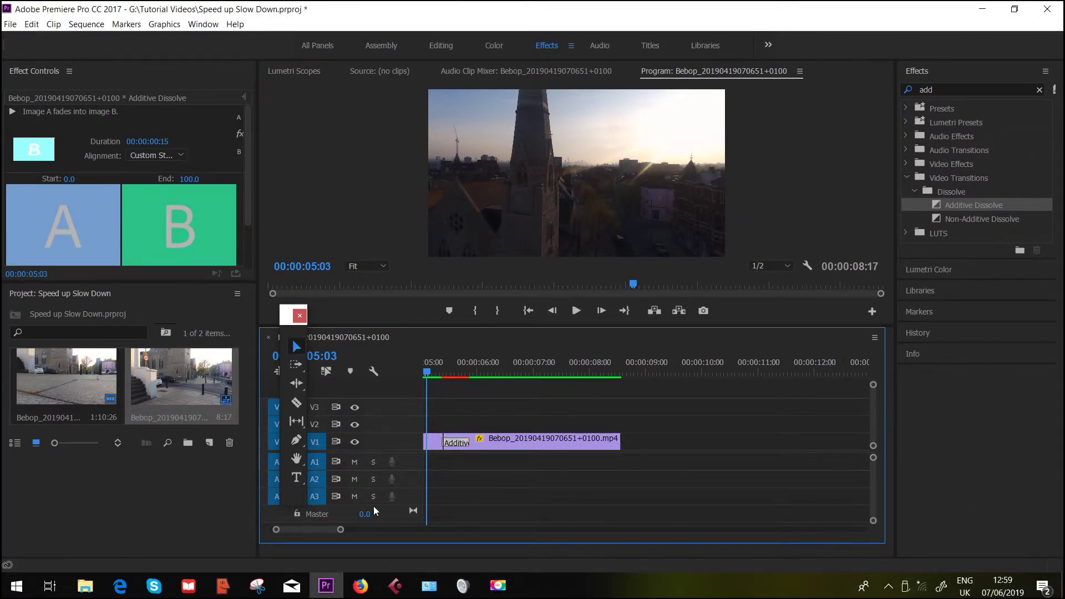
drag(340, 530, 302, 531)
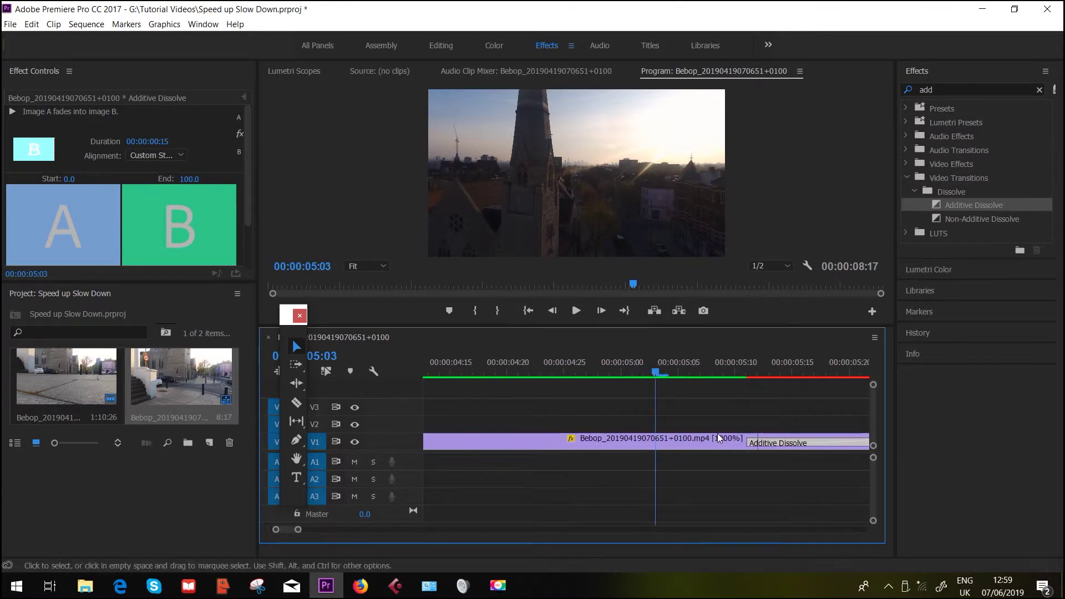
mouse_move(774, 442)
mouse_down()
mouse_move(764, 444)
mouse_move(774, 443)
mouse_up()
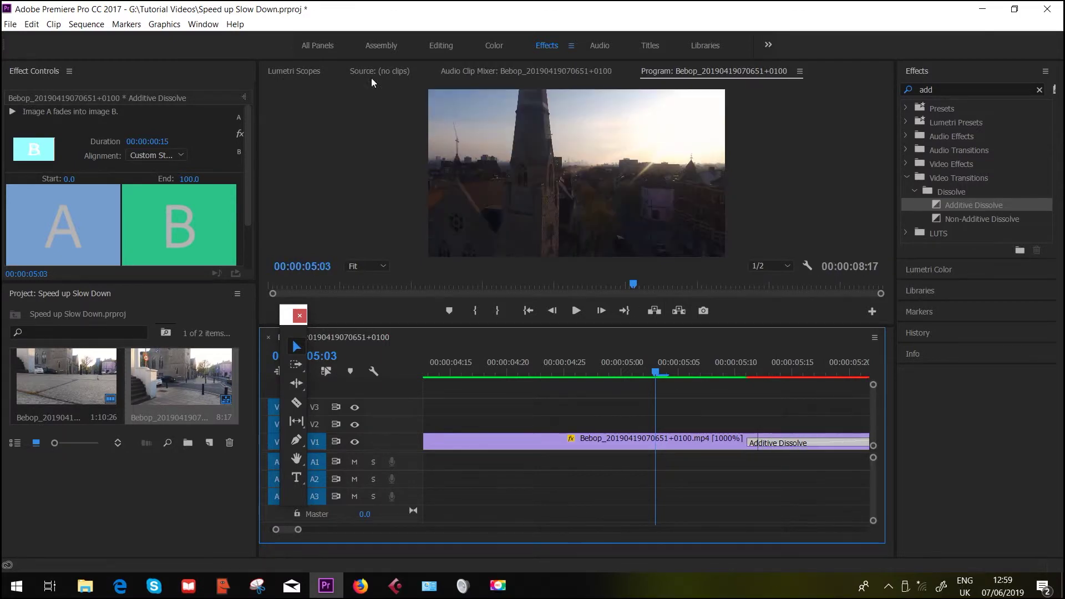
Step: Render the repositioned dissolve from In to Out and play back the whole sequence
click(86, 24)
click(111, 67)
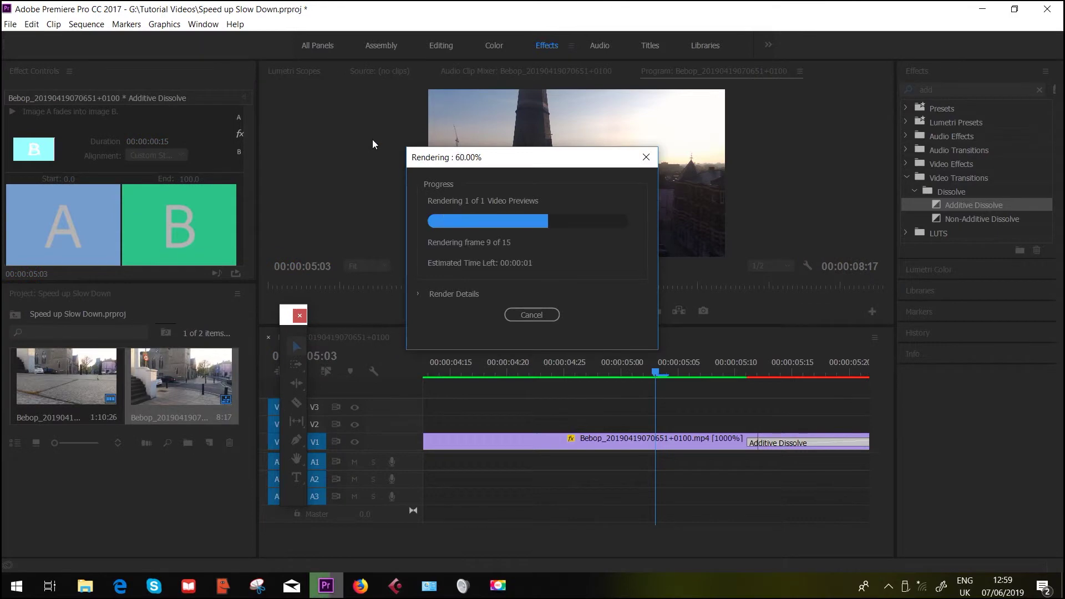
drag(295, 529, 362, 531)
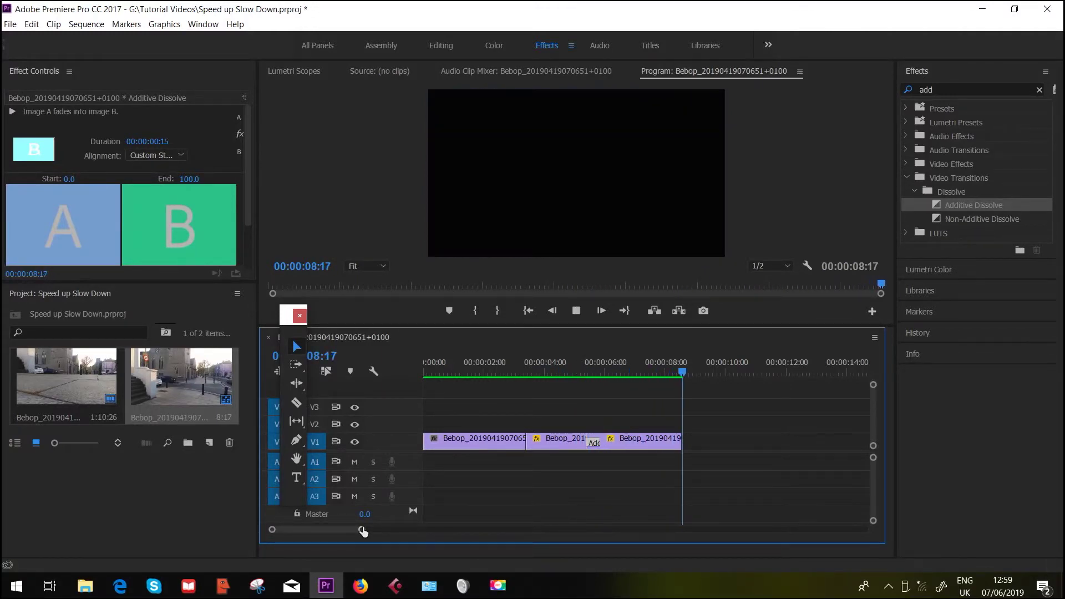
key(space)
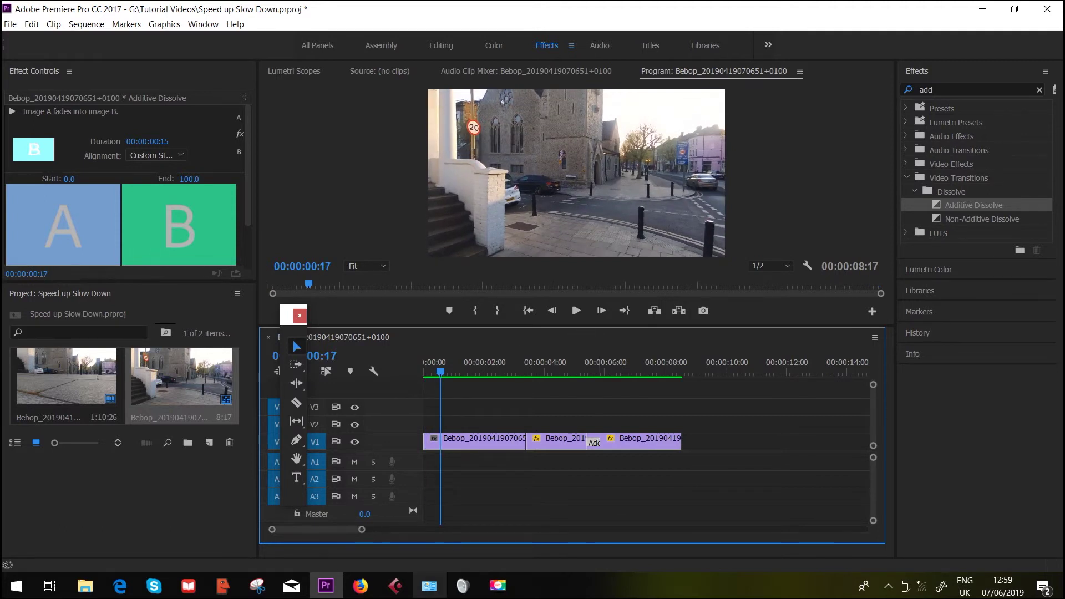
click(497, 587)
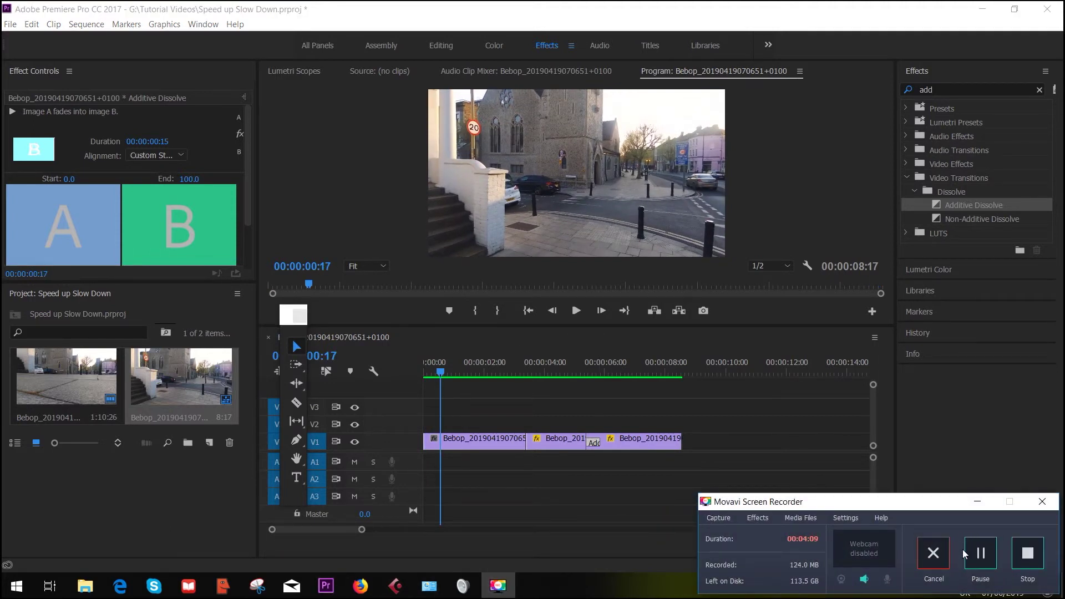